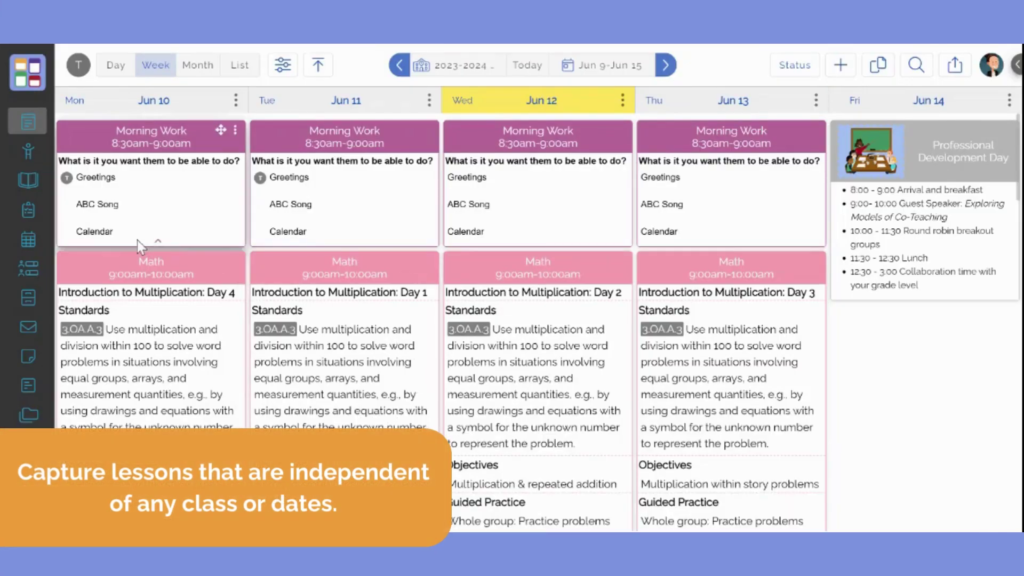
# Expand the sidebar to show labelled Planbook sections beside the Jun 9–15 weekly plan
pyautogui.moveTo(43, 280)
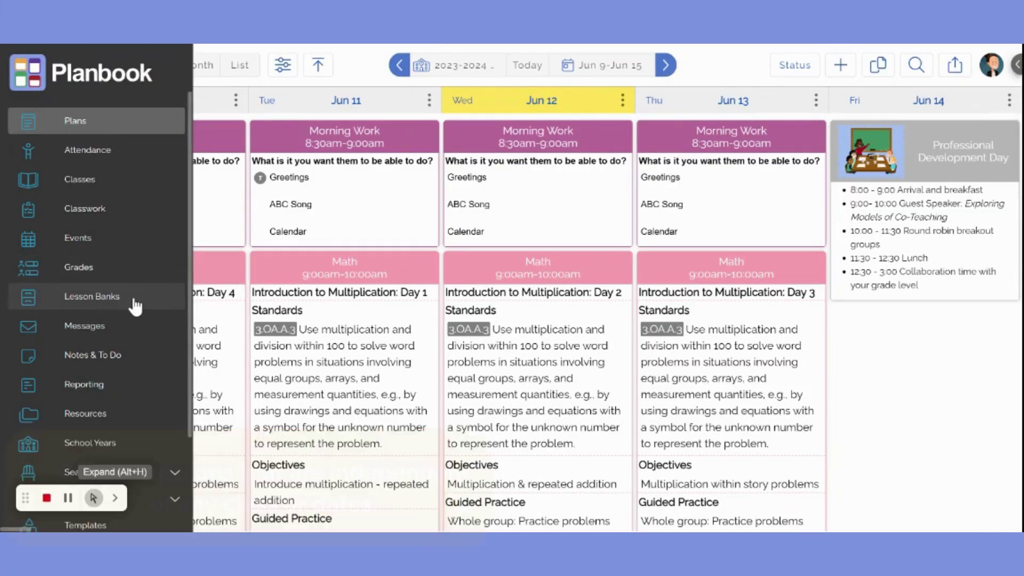
# Go to Lesson Banks and switch to the 1 - Math bank
pyautogui.click(127, 306)
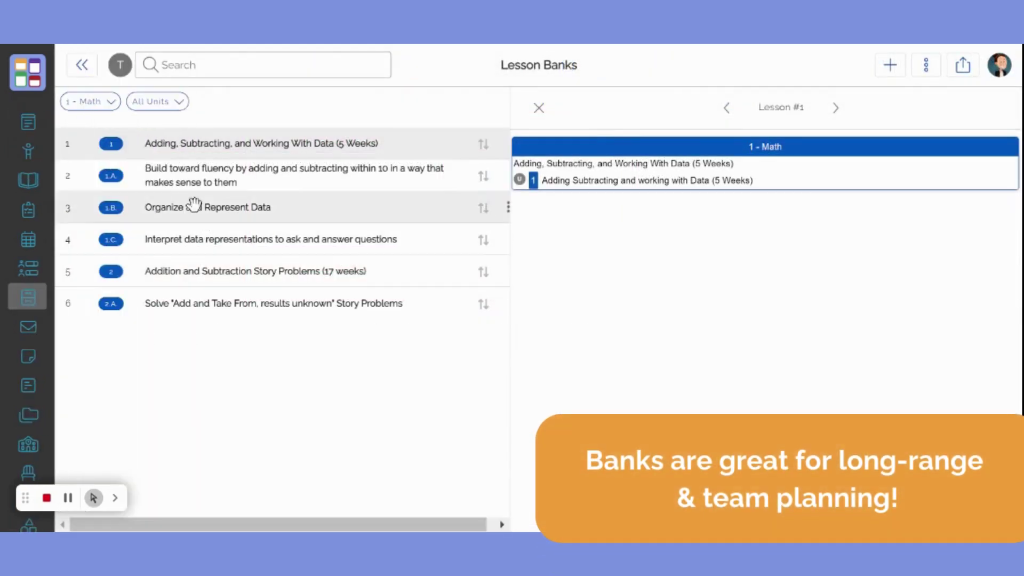
pyautogui.click(109, 103)
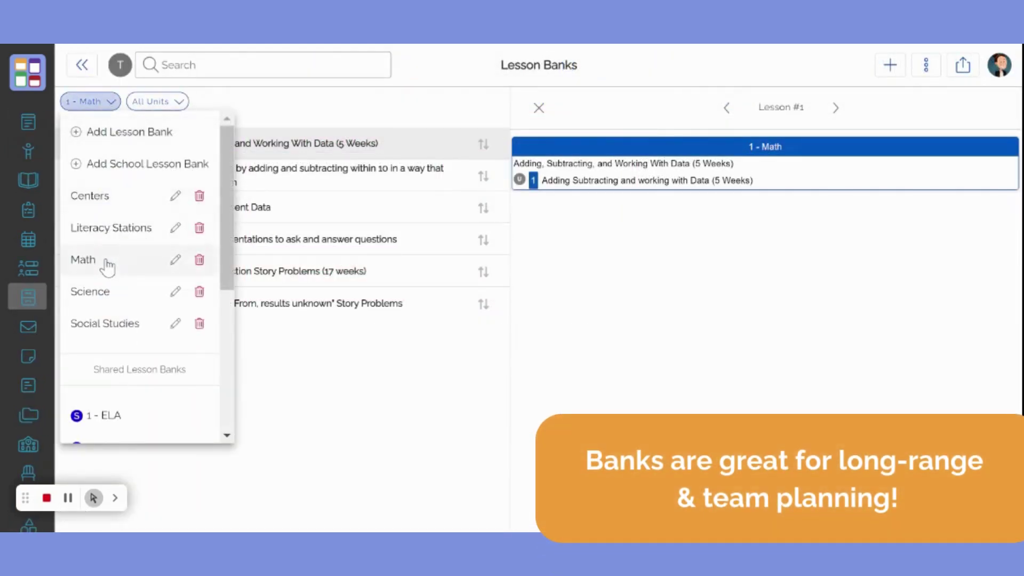
pyautogui.click(109, 261)
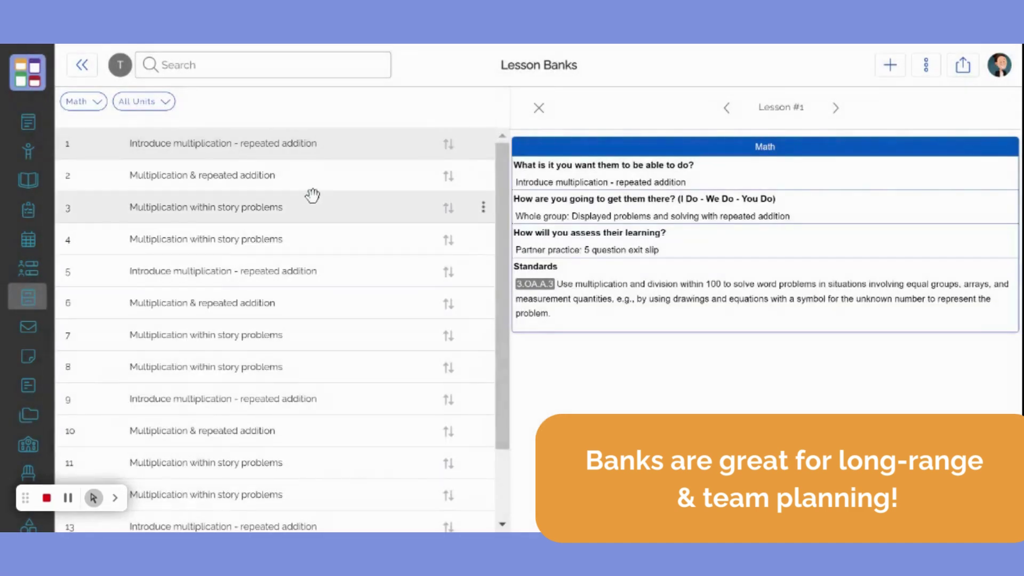
# Preview Math lesson 19, then lesson 16 'Multiplication within story problems'
pyautogui.moveTo(507, 185); pyautogui.dragTo(553, 356)
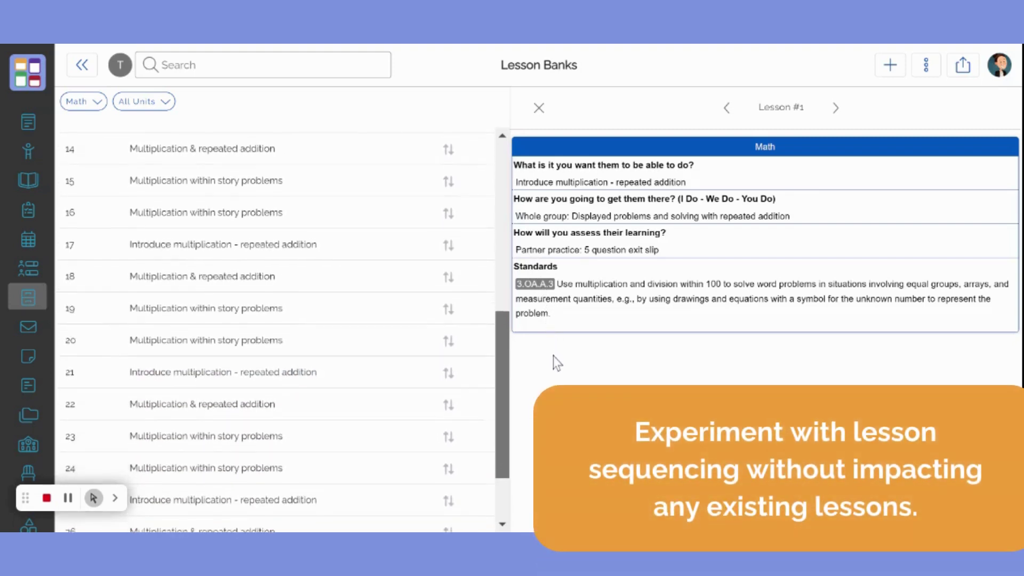
pyautogui.click(271, 291)
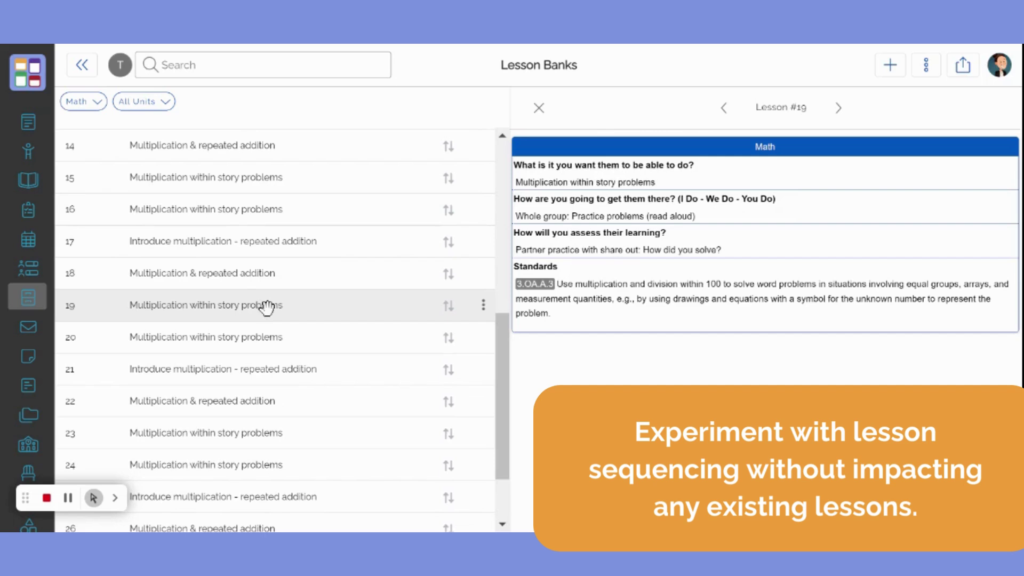
pyautogui.click(267, 213)
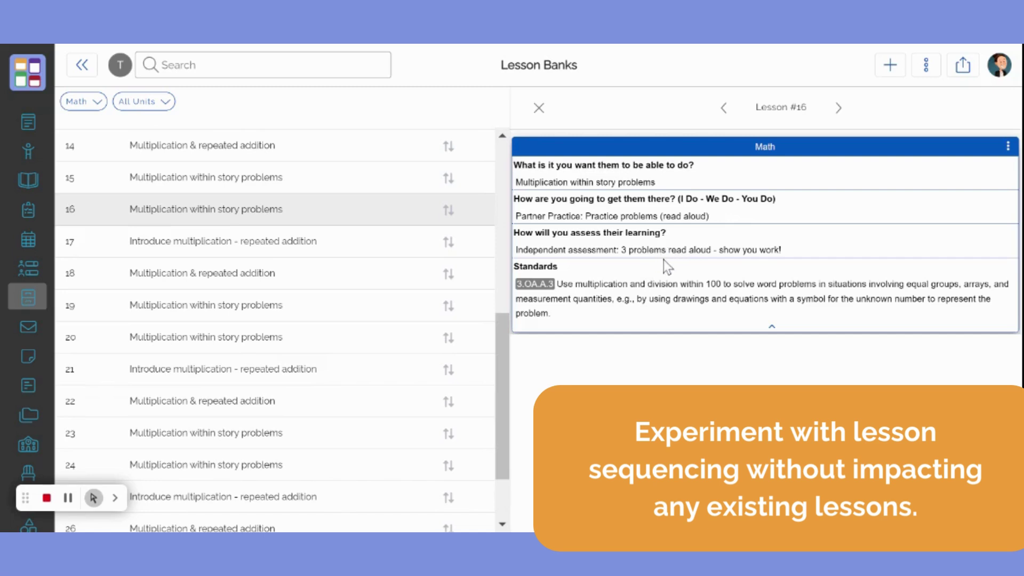
pyautogui.click(97, 105)
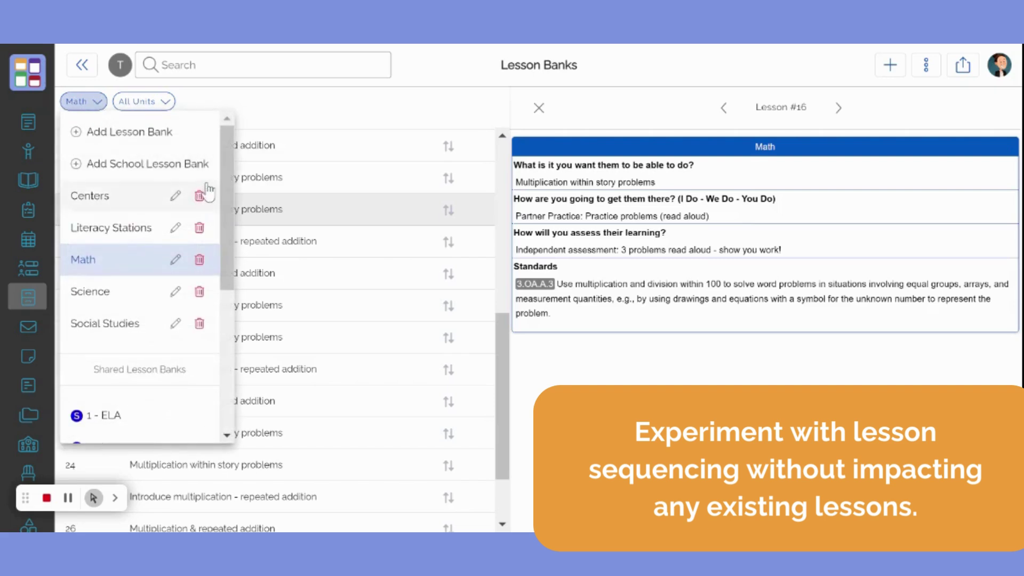
# Pick 1 - Math under Shared Lesson Banks and preview lesson 3, Organize and Represent Data
pyautogui.moveTo(226, 168); pyautogui.dragTo(231, 244)
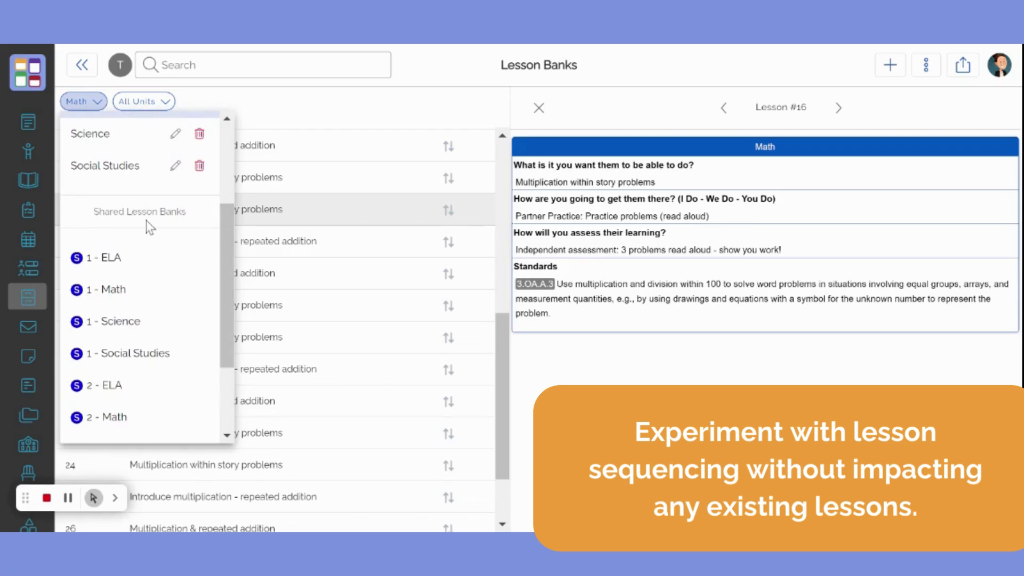
pyautogui.click(123, 292)
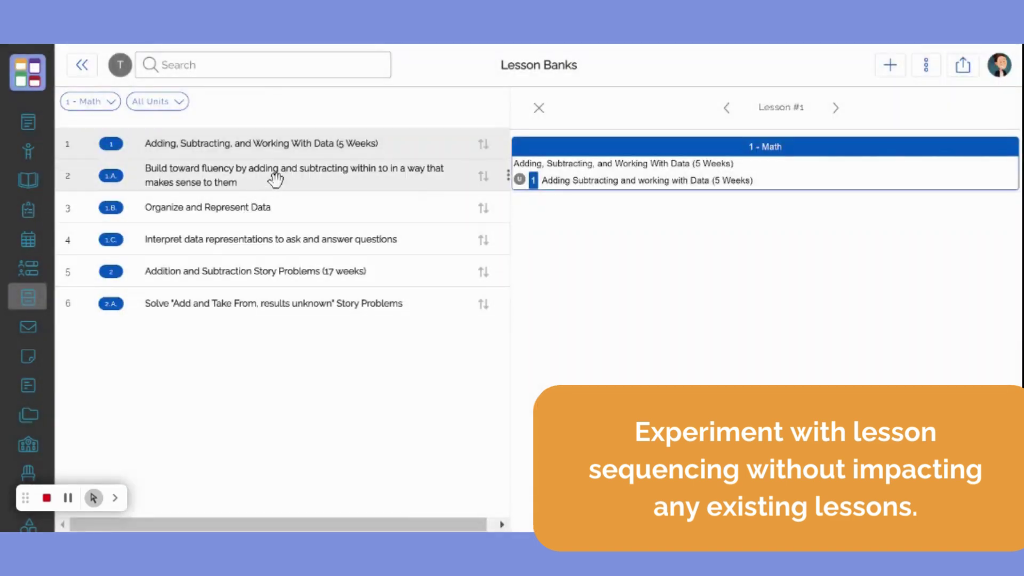
pyautogui.click(262, 219)
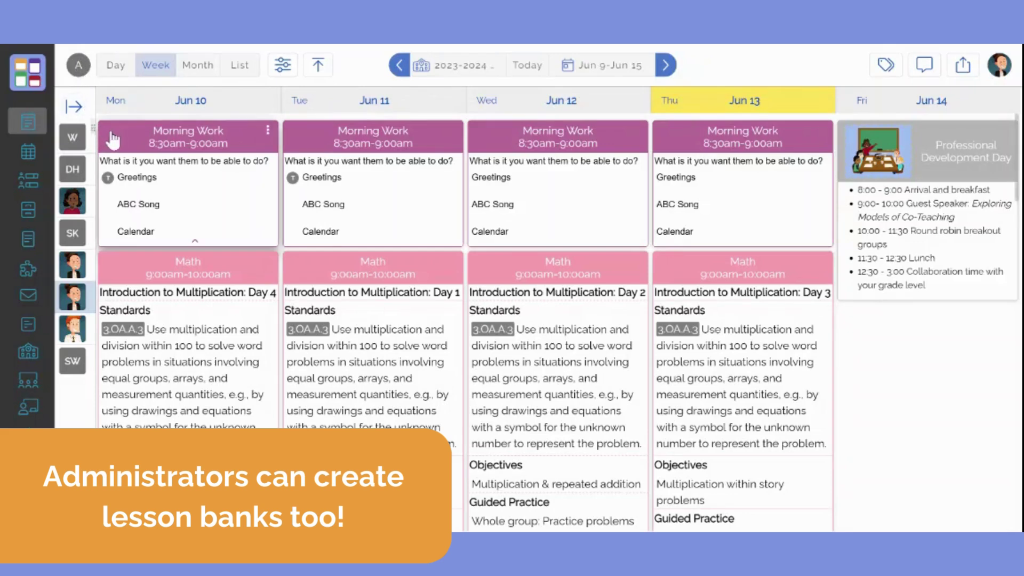
# As administrator, open Lesson Banks > Lessons with 1 - Math kept selected
pyautogui.moveTo(47, 213)
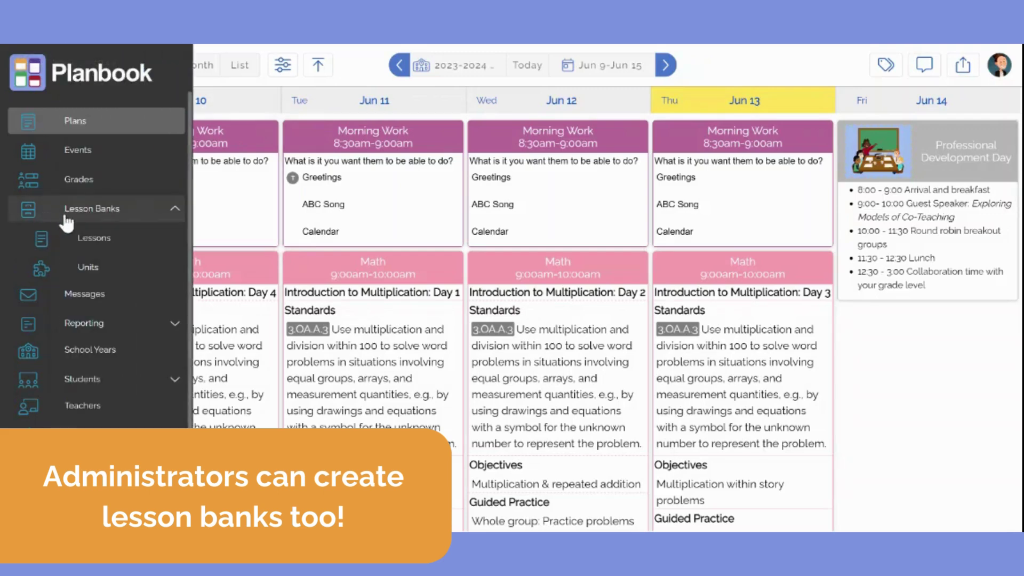
pyautogui.click(90, 243)
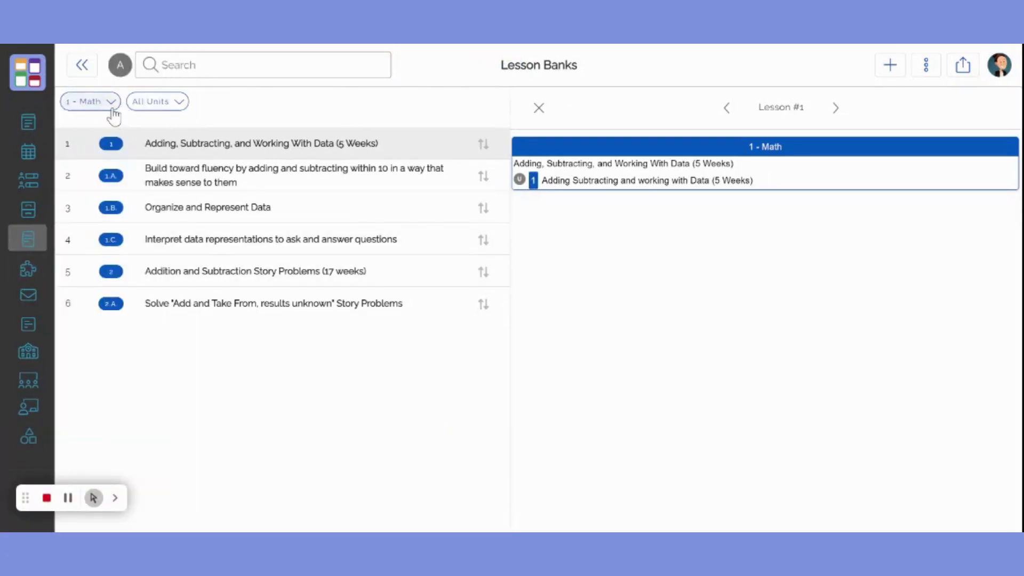
pyautogui.click(109, 102)
pyautogui.scroll(-1, 126, 221)
pyautogui.scroll(1, 138, 202)
pyautogui.click(250, 104)
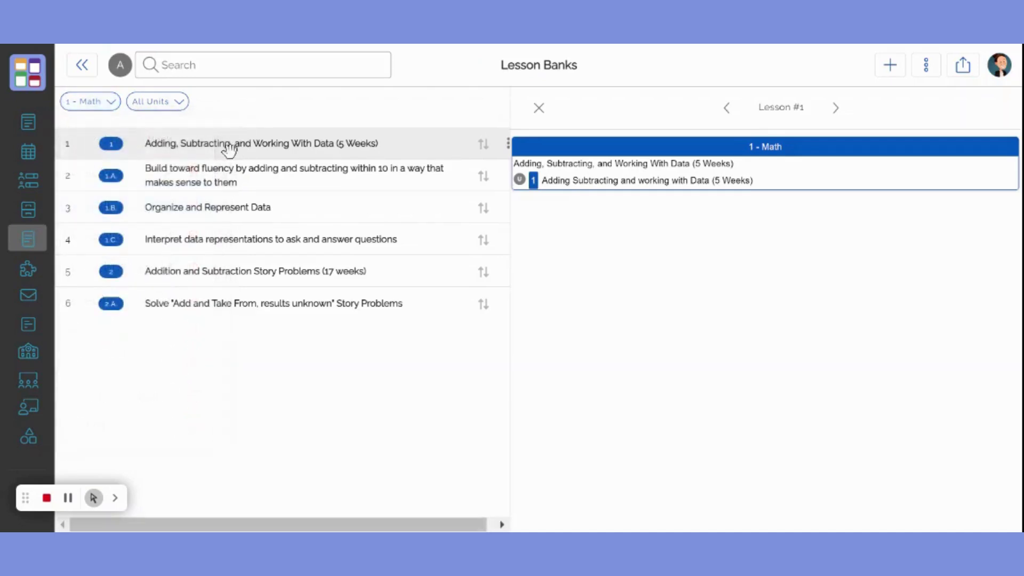
# Preview Organize and Represent Data, then Lesson #5 Addition and Subtraction Story Problems
pyautogui.click(229, 210)
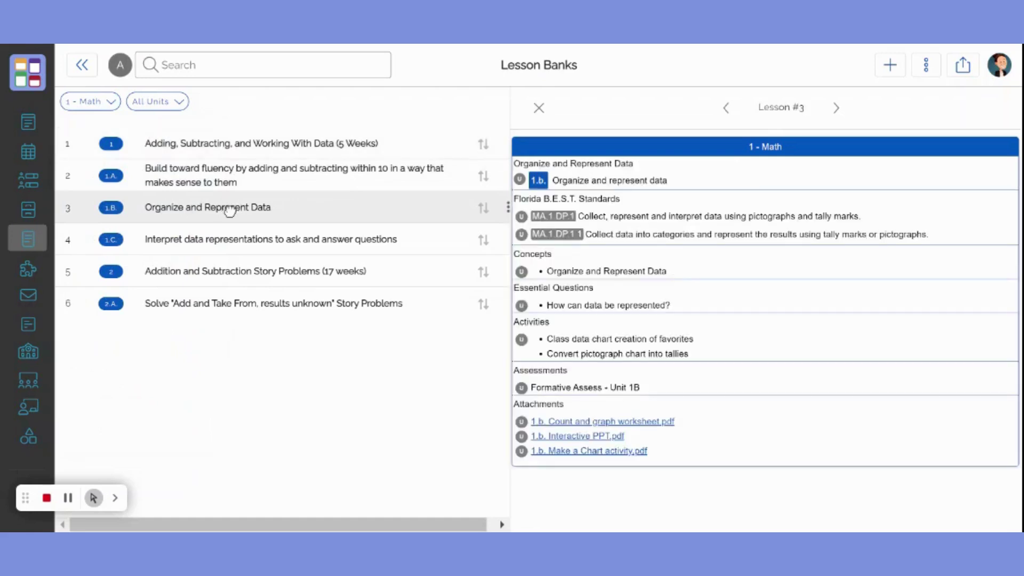
pyautogui.click(231, 273)
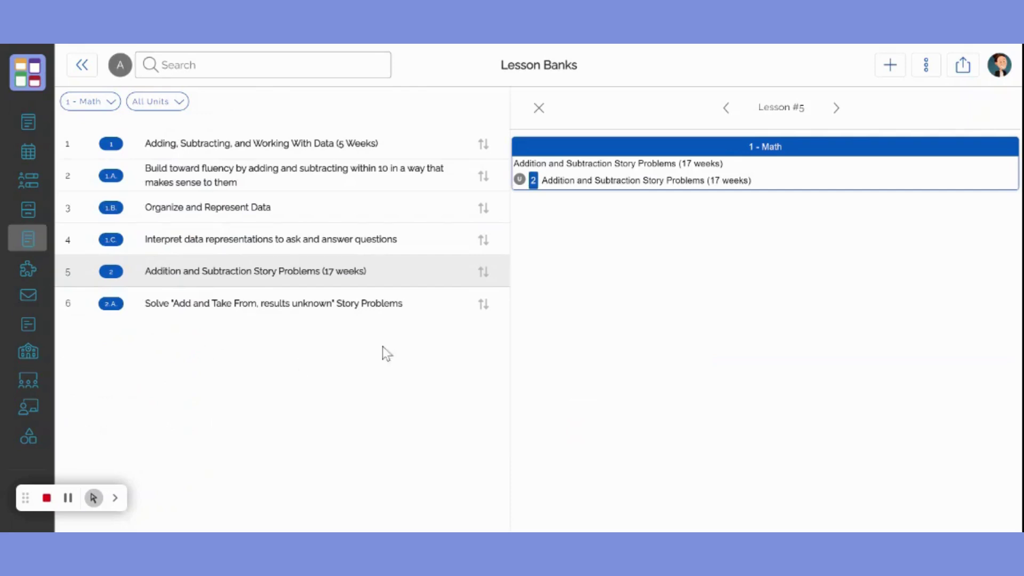
pyautogui.click(1000, 70)
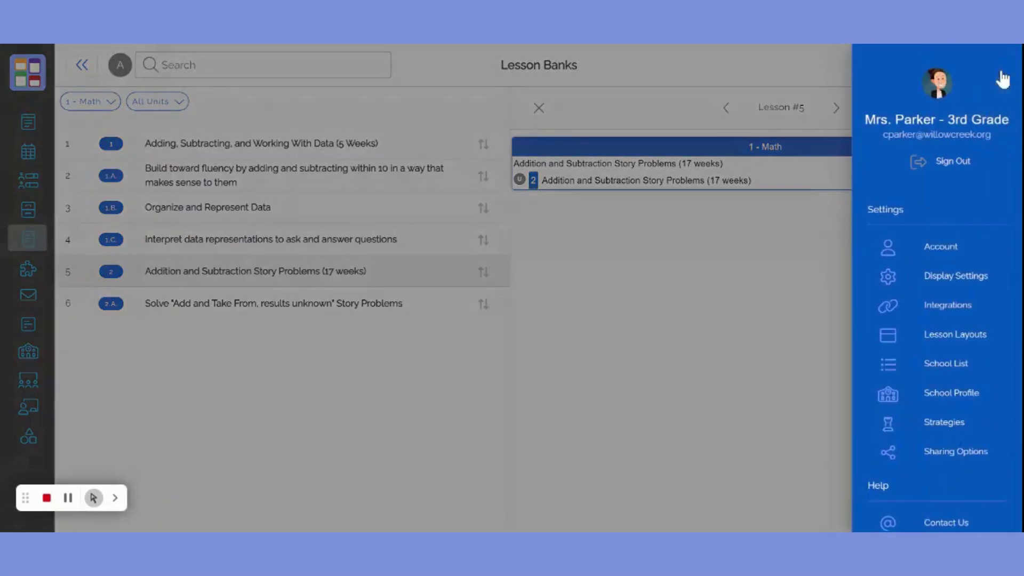
# In Sharing Options, turn off school lesson bank creation for all teachers, keeping viewing allowed
pyautogui.click(965, 456)
pyautogui.click(398, 115)
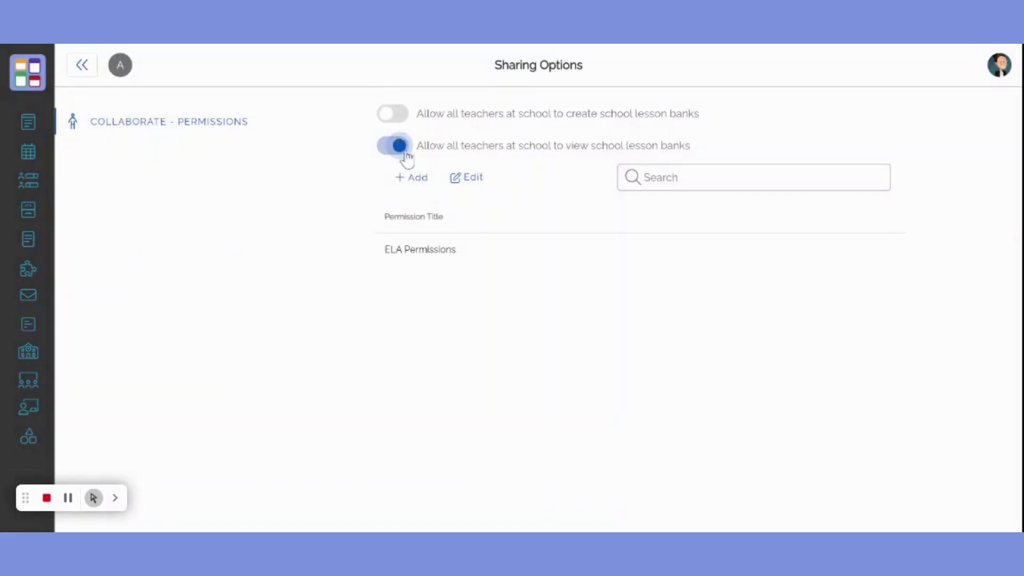
pyautogui.moveTo(451, 257)
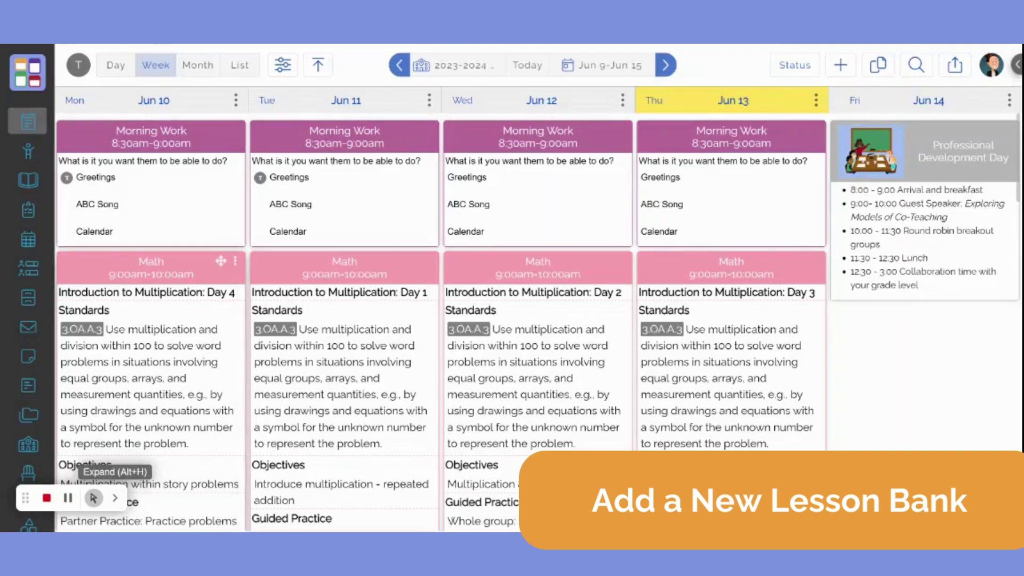
# On the Lesson Banks page, choose Add Lesson Bank from the Select Bank list
pyautogui.moveTo(45, 315)
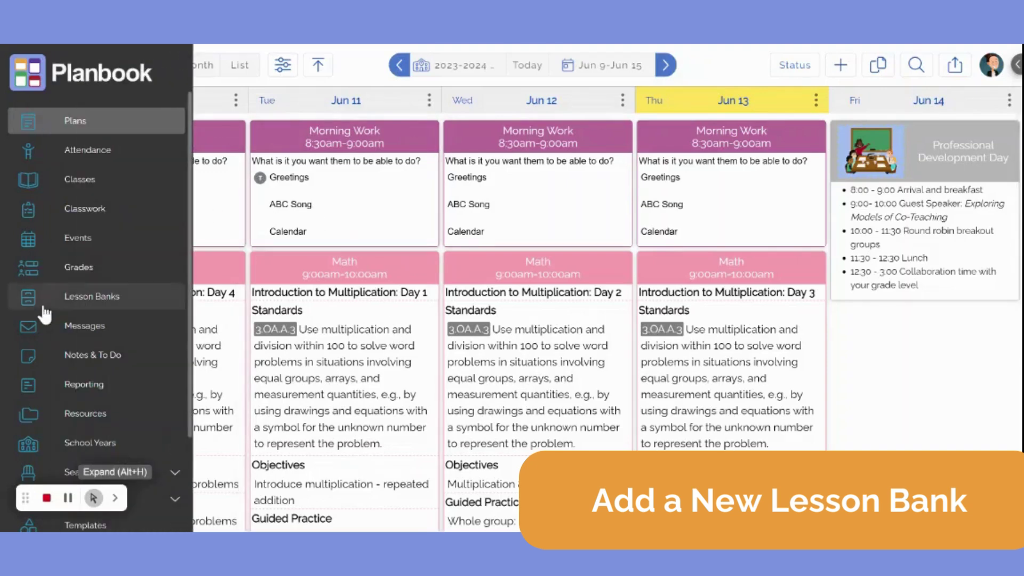
pyautogui.click(142, 303)
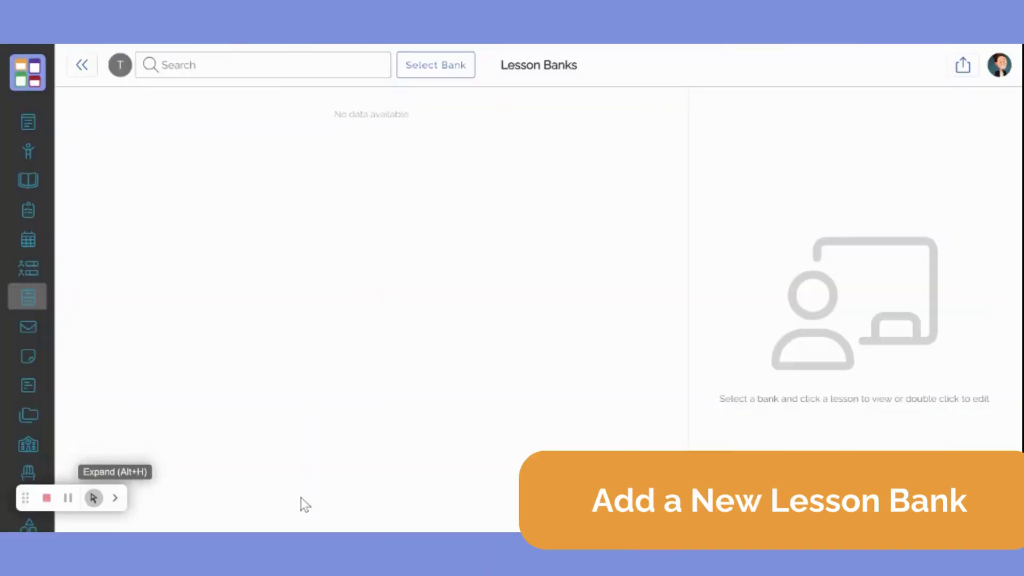
pyautogui.click(441, 71)
pyautogui.click(484, 104)
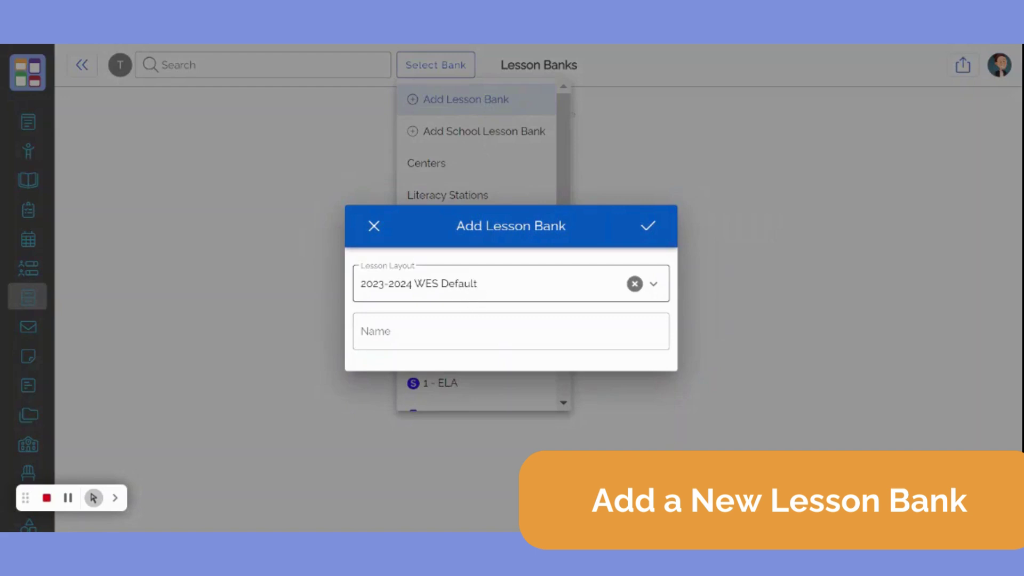
# Save a new 'Summer School' lesson bank using the 2023-2024 WES Default layout
pyautogui.click(496, 283)
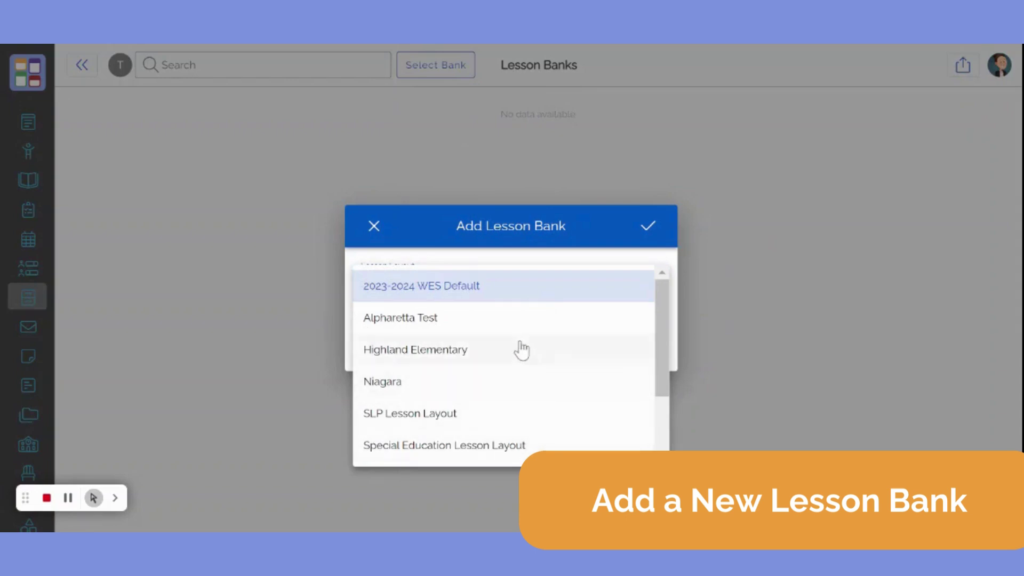
pyautogui.click(525, 295)
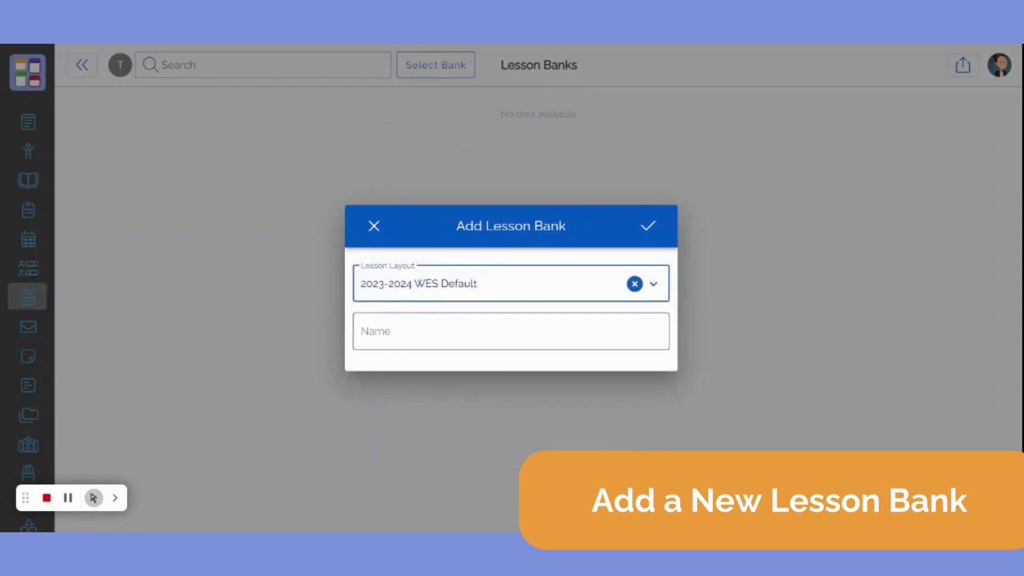
pyautogui.click(522, 326)
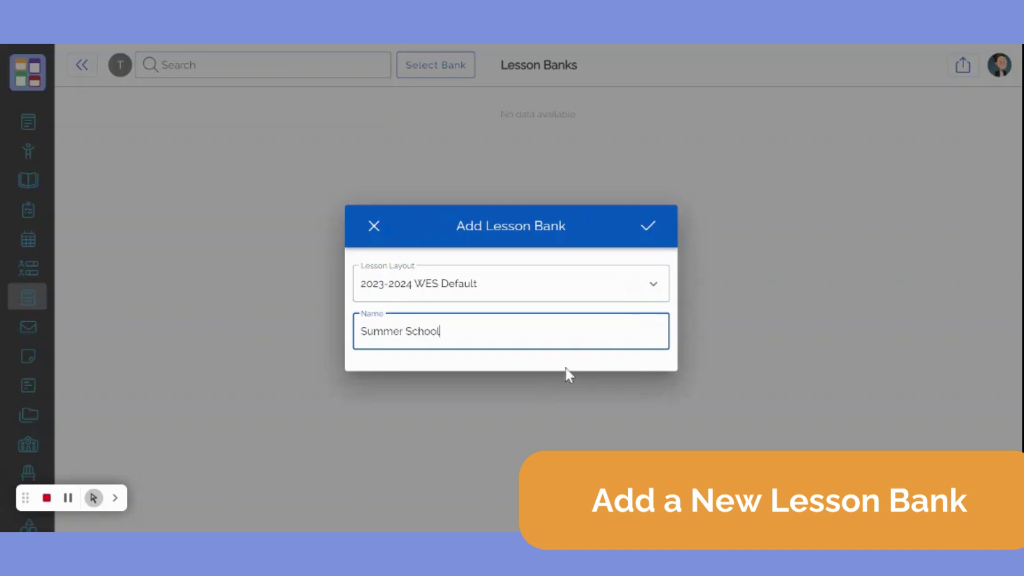
pyautogui.click(646, 227)
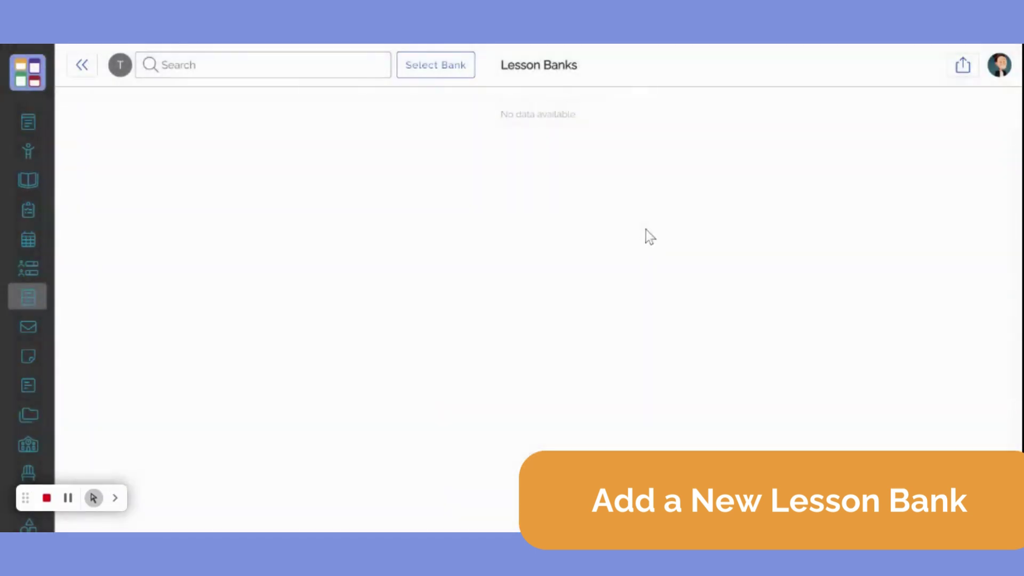
# Check the empty Summer School bank, then bring up the planner's Copy page
pyautogui.click(443, 72)
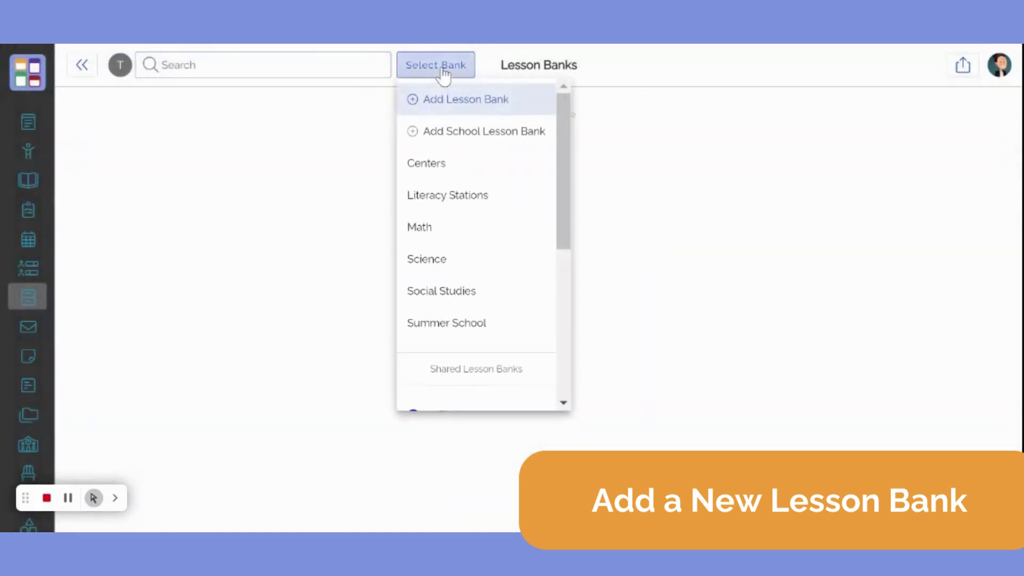
pyautogui.click(469, 331)
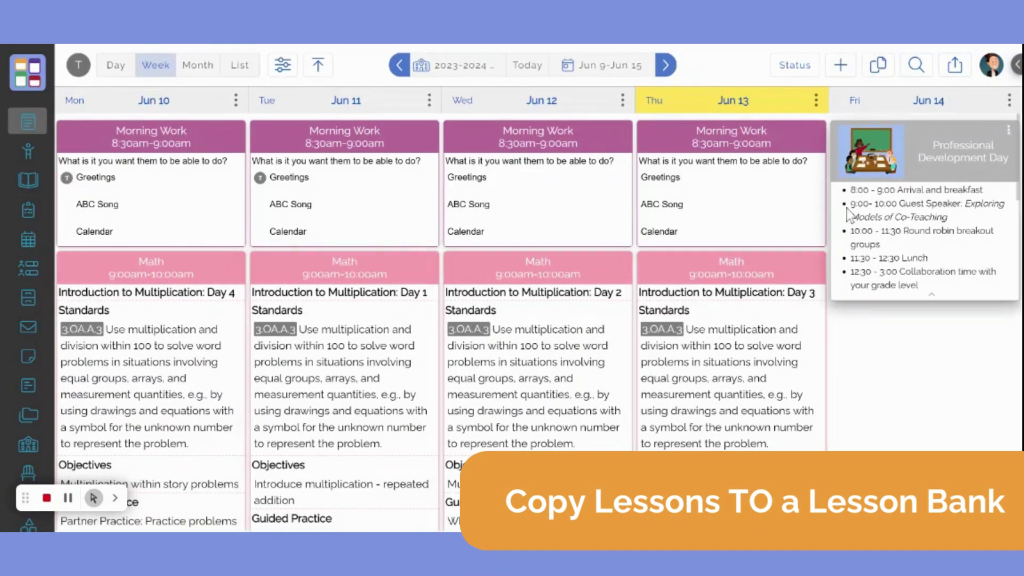
pyautogui.click(879, 71)
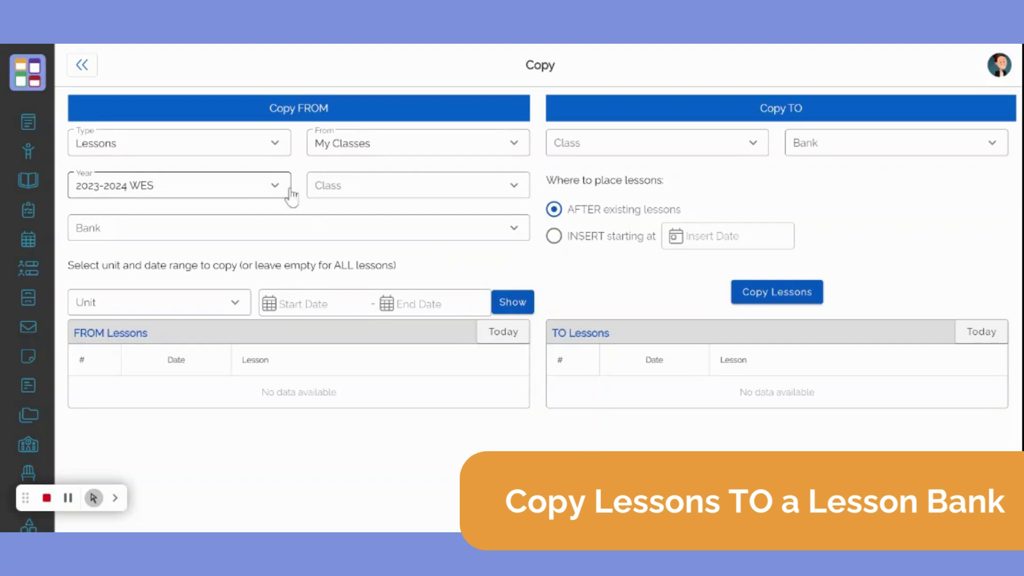
# Set the copy source class to Math and move the start-date calendar back to September 2023
pyautogui.click(342, 186)
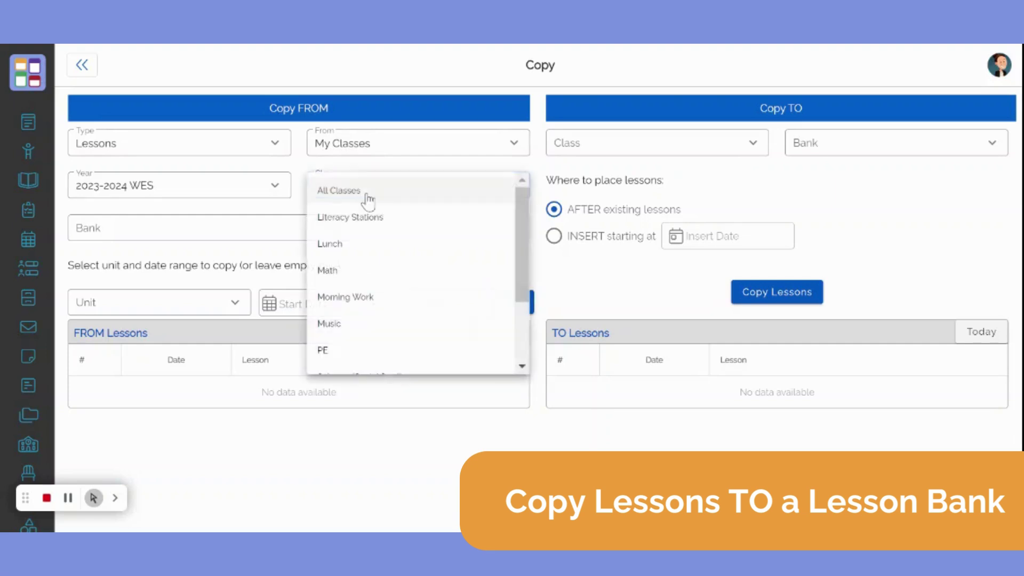
pyautogui.click(371, 273)
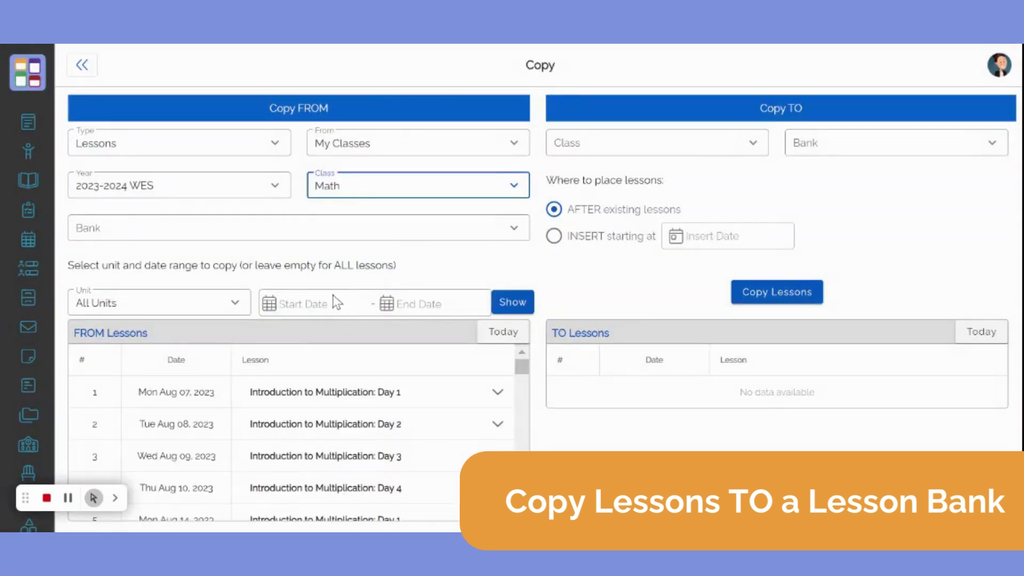
pyautogui.click(303, 304)
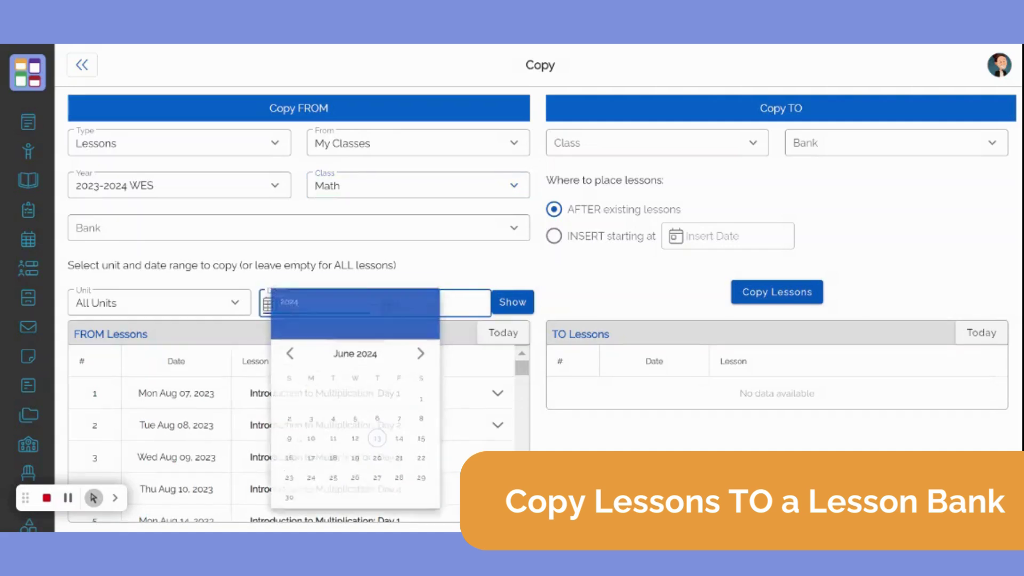
pyautogui.click(281, 347)
pyautogui.click(281, 347)
pyautogui.click(281, 347)
pyautogui.click(281, 347)
pyautogui.click(281, 347)
pyautogui.click(281, 347)
pyautogui.click(281, 347)
pyautogui.click(281, 347)
pyautogui.click(281, 347)
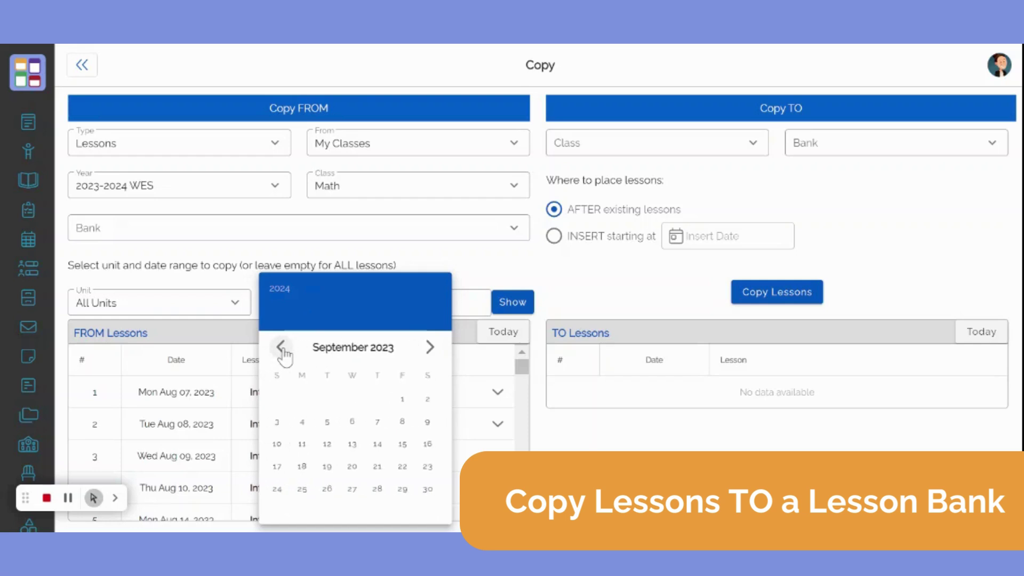
# Set the range 09/01/2023 to 09/29/2023 and list the Math lessons
pyautogui.click(401, 401)
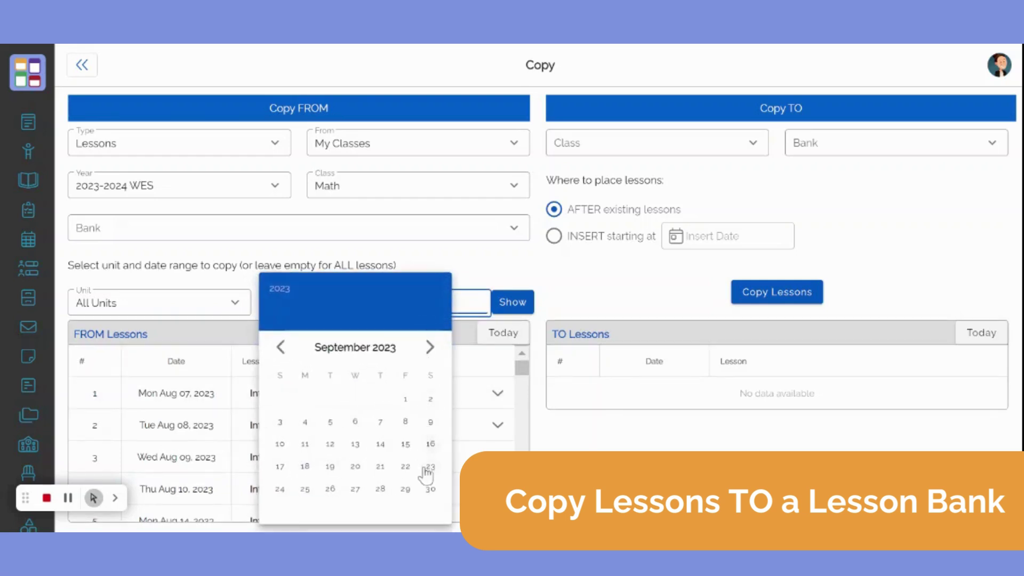
pyautogui.click(406, 489)
pyautogui.click(519, 304)
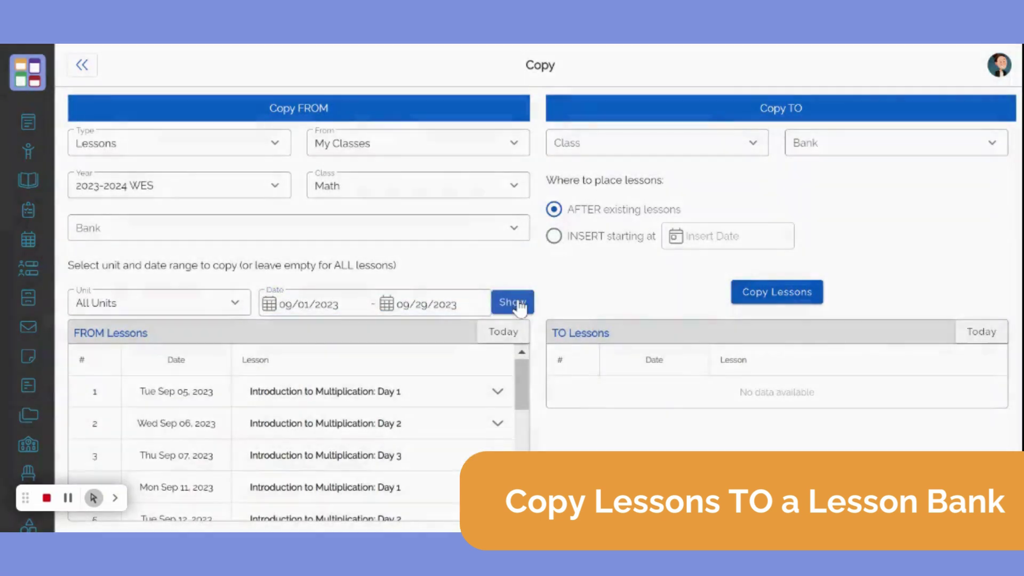
# Expand the first lesson row to read its details, then collapse it again
pyautogui.click(497, 393)
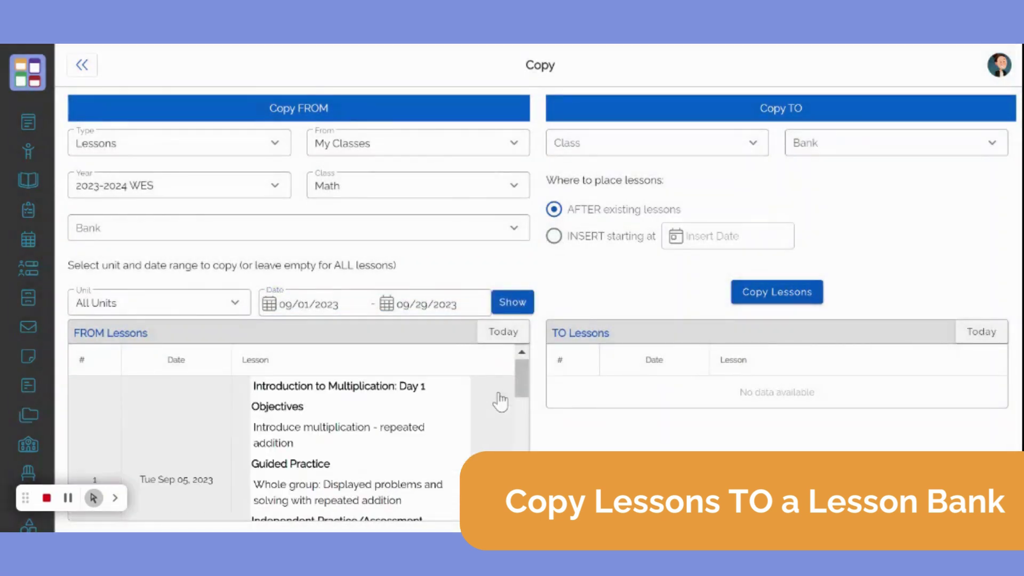
pyautogui.scroll(-3, 475, 410)
pyautogui.scroll(-1, 475, 410)
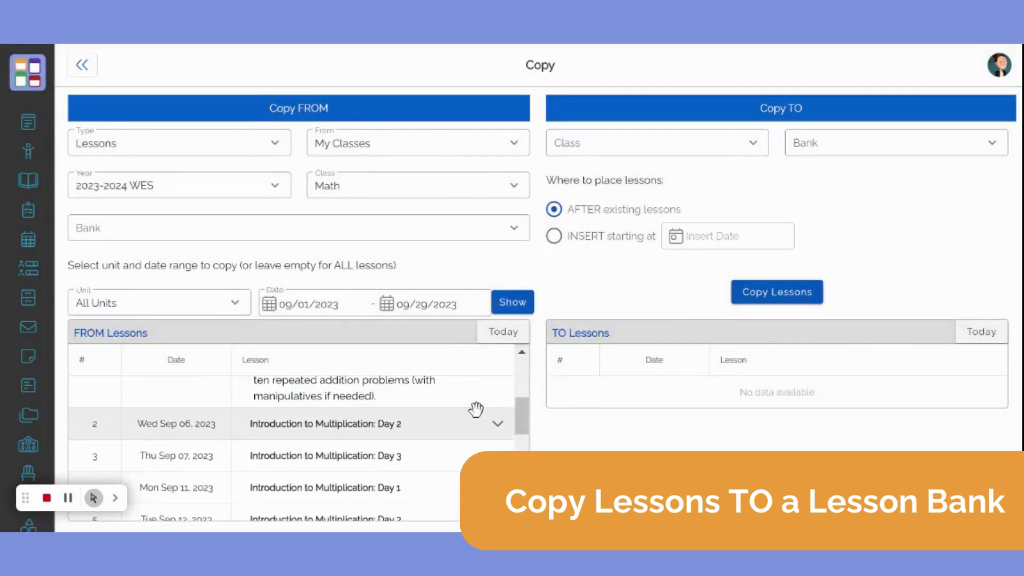
pyautogui.scroll(4, 480, 422)
pyautogui.click(497, 392)
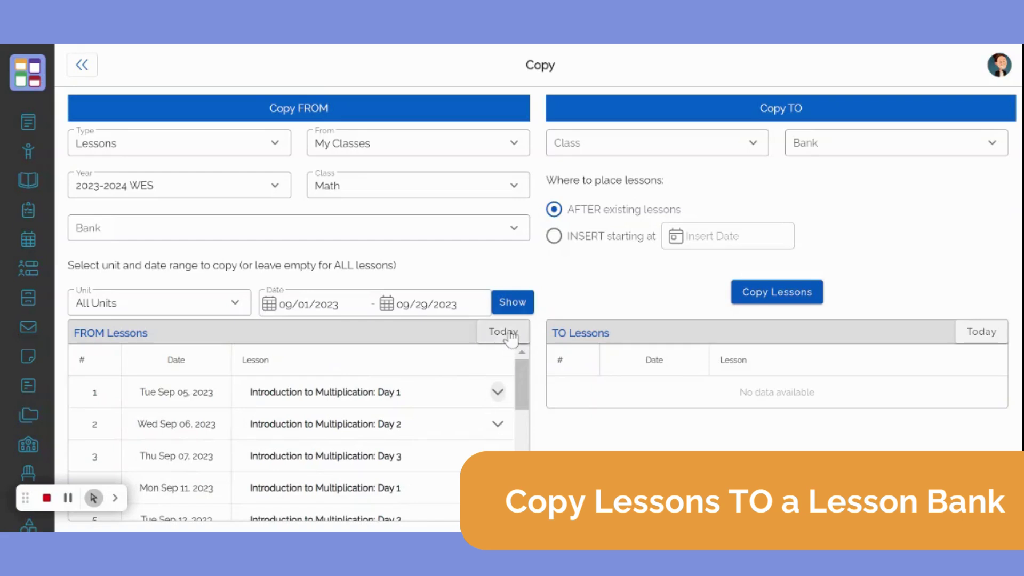
# Set Copy TO Bank to Math and choose where the copied lessons are placed
pyautogui.click(848, 143)
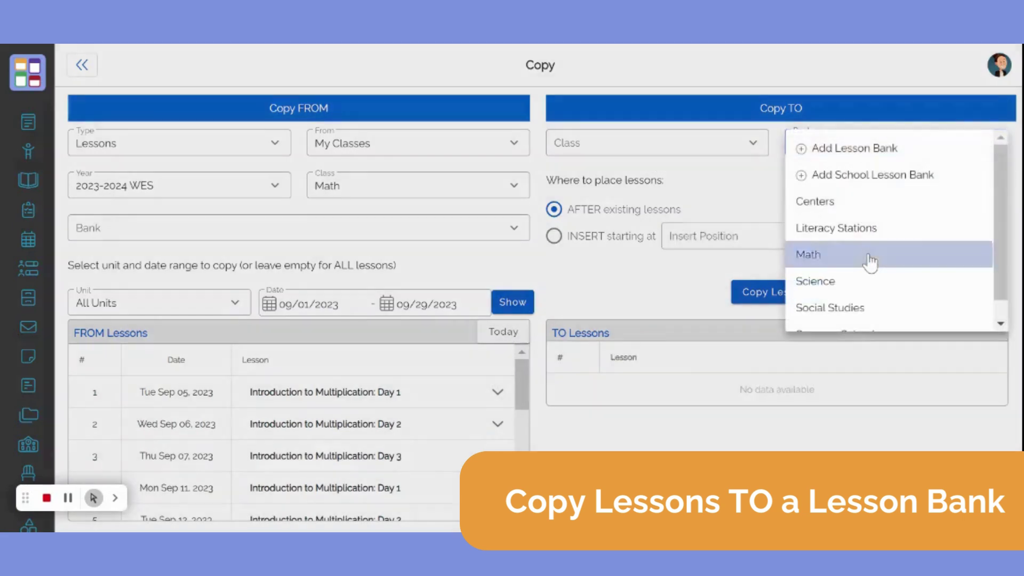
pyautogui.click(869, 261)
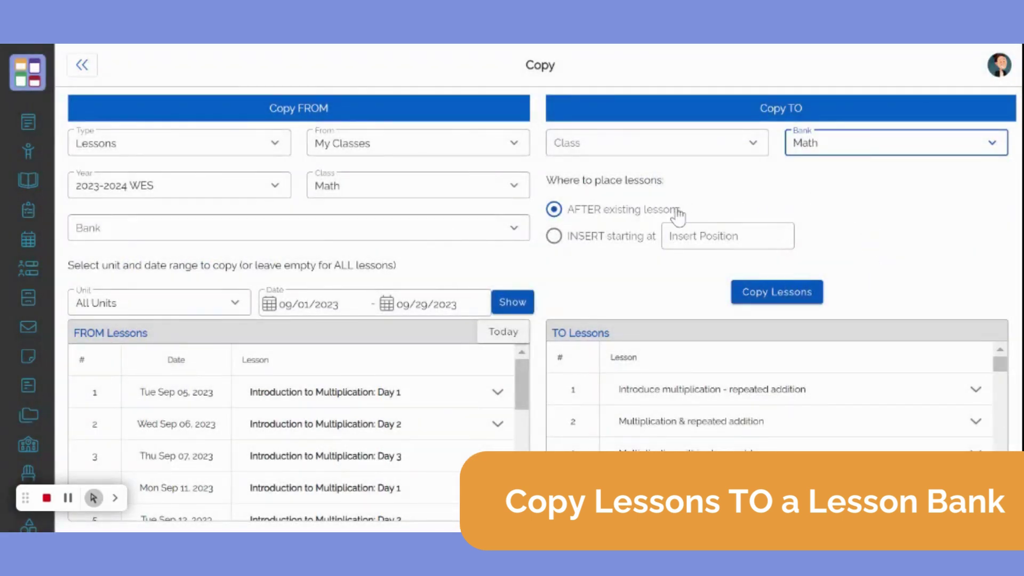
pyautogui.click(555, 236)
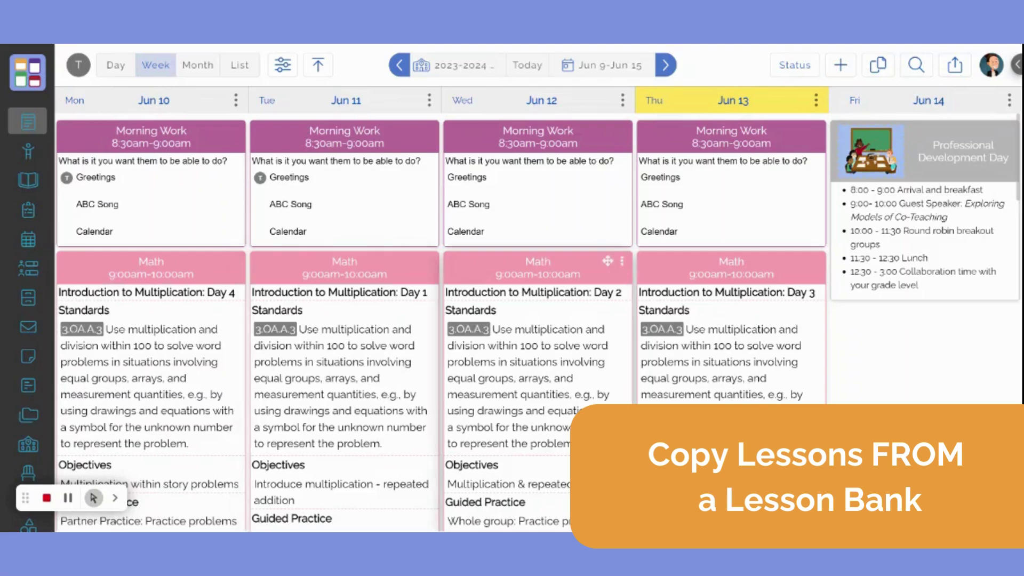
# Open the Copy page and pick '1 - Math' as the Copy FROM Bank source
pyautogui.moveTo(891, 148)
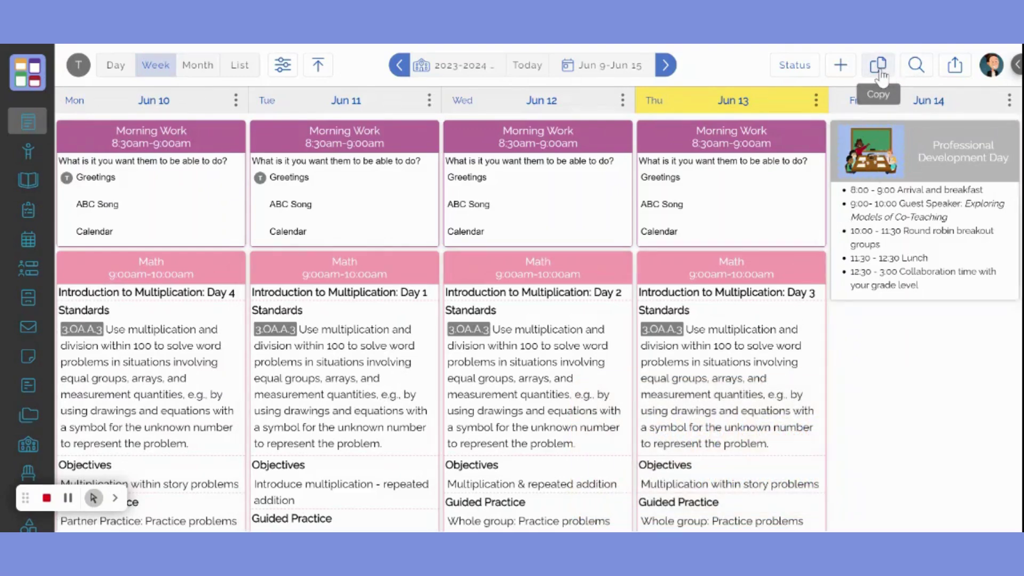
pyautogui.click(881, 72)
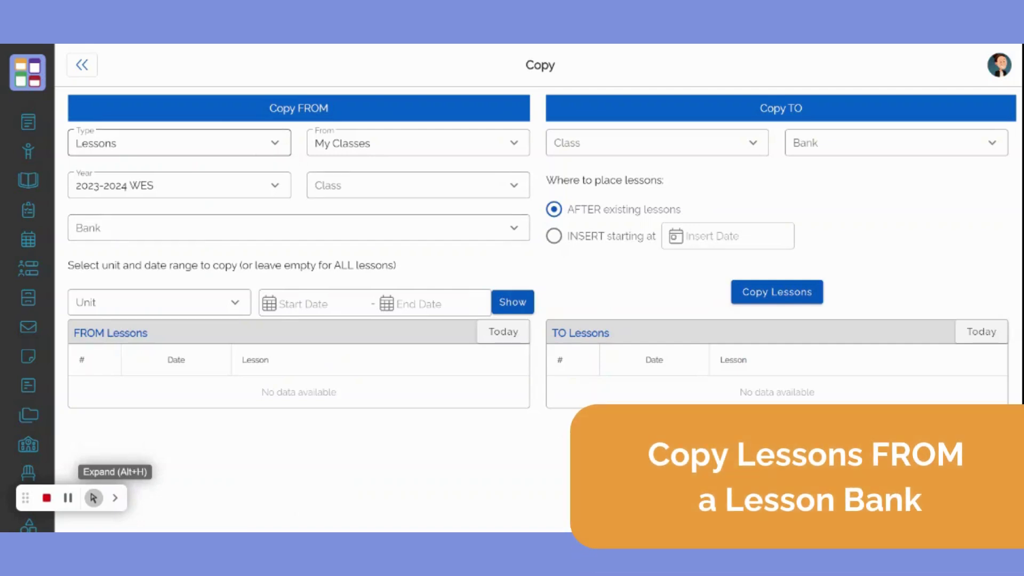
pyautogui.click(258, 228)
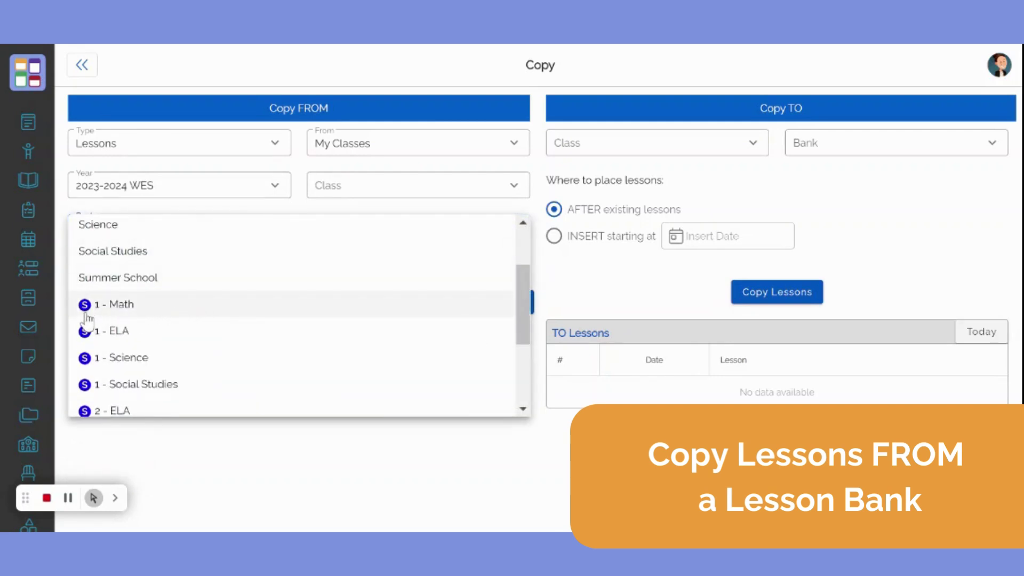
pyautogui.click(151, 311)
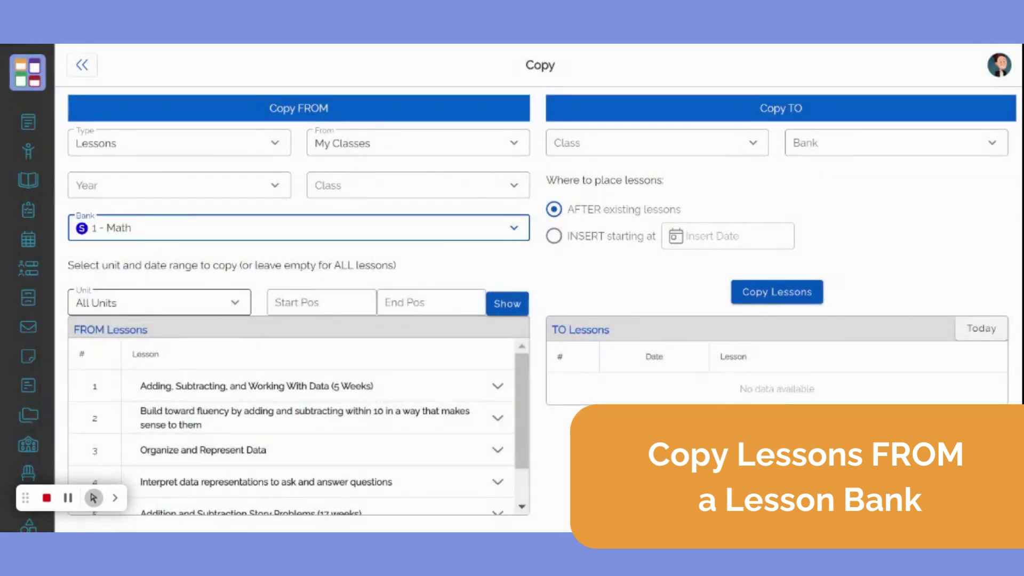
# Expand the first bank lesson to view its contents, then collapse it
pyautogui.moveTo(517, 388)
pyautogui.mouseDown()
pyautogui.moveTo(526, 406)
pyautogui.moveTo(521, 393)
pyautogui.mouseUp()
pyautogui.click(497, 385)
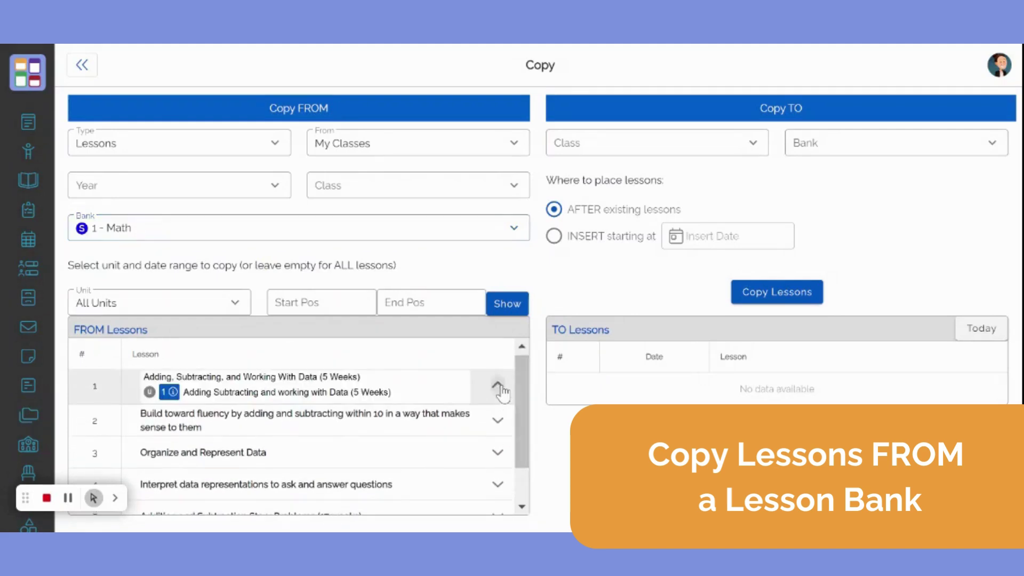
pyautogui.click(497, 385)
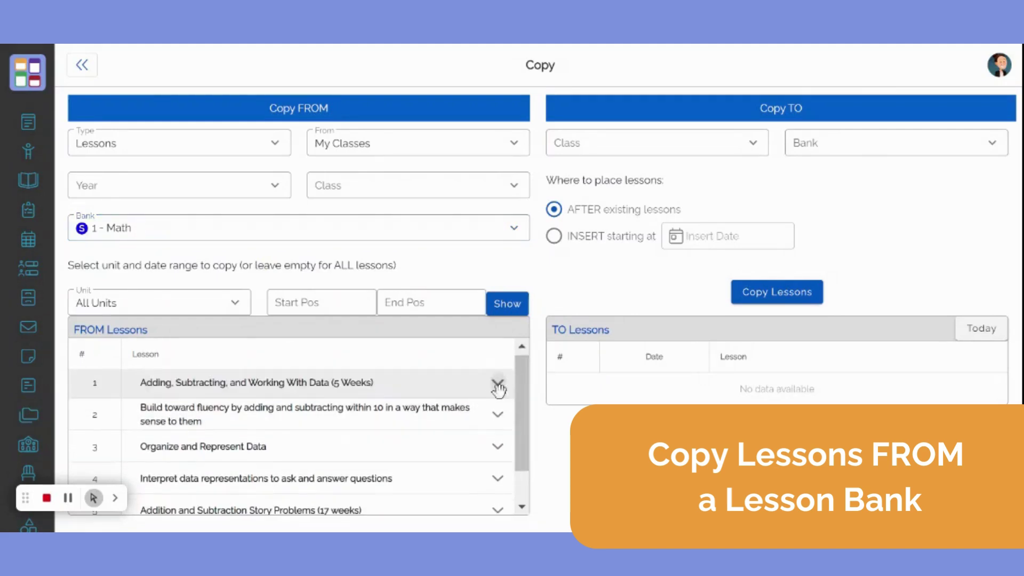
# Show only bank lessons in positions 1 to 4 and set Copy TO Class to Math
pyautogui.click(347, 303)
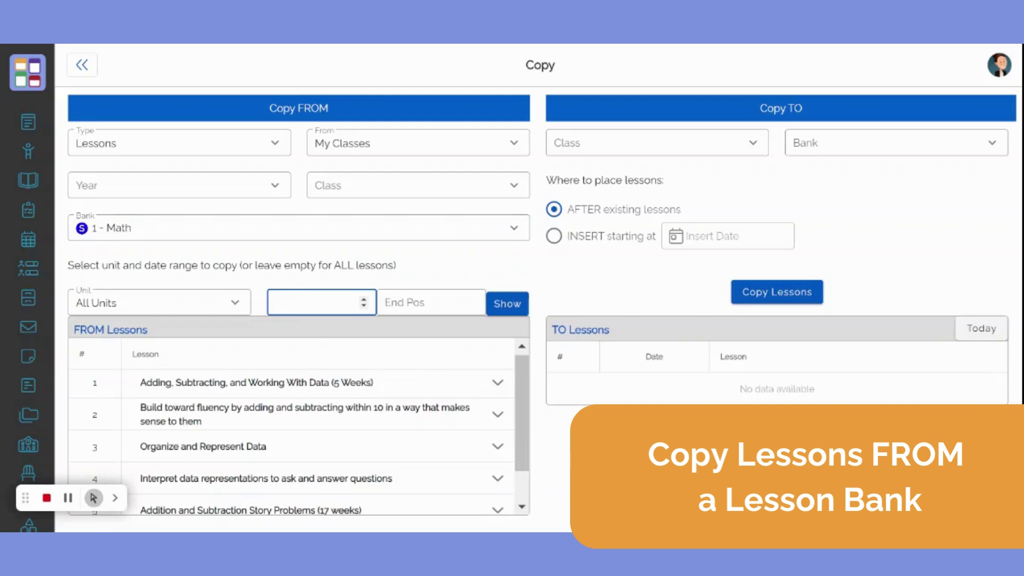
pyautogui.press('Tab')
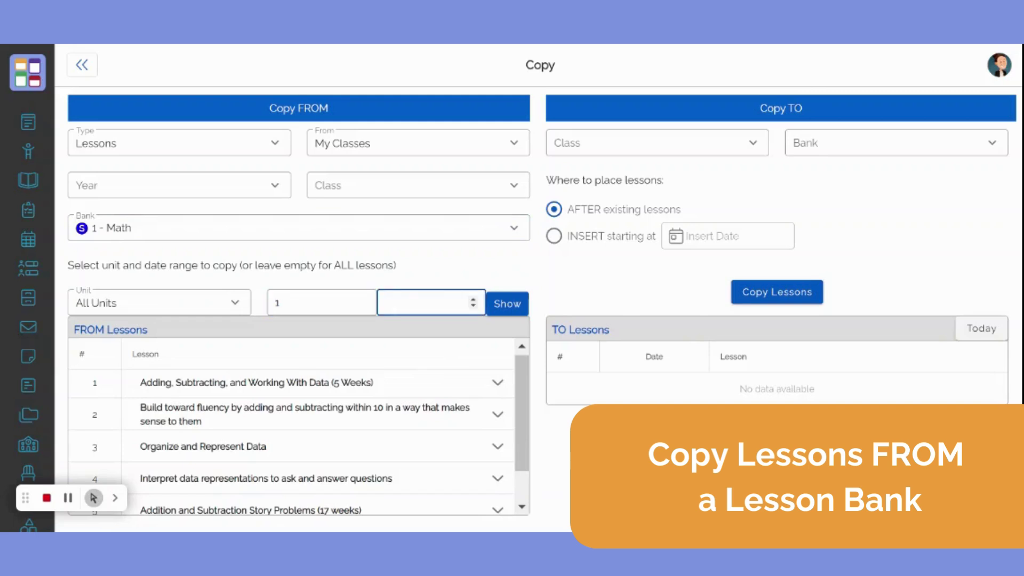
pyautogui.write('4')
pyautogui.click(496, 303)
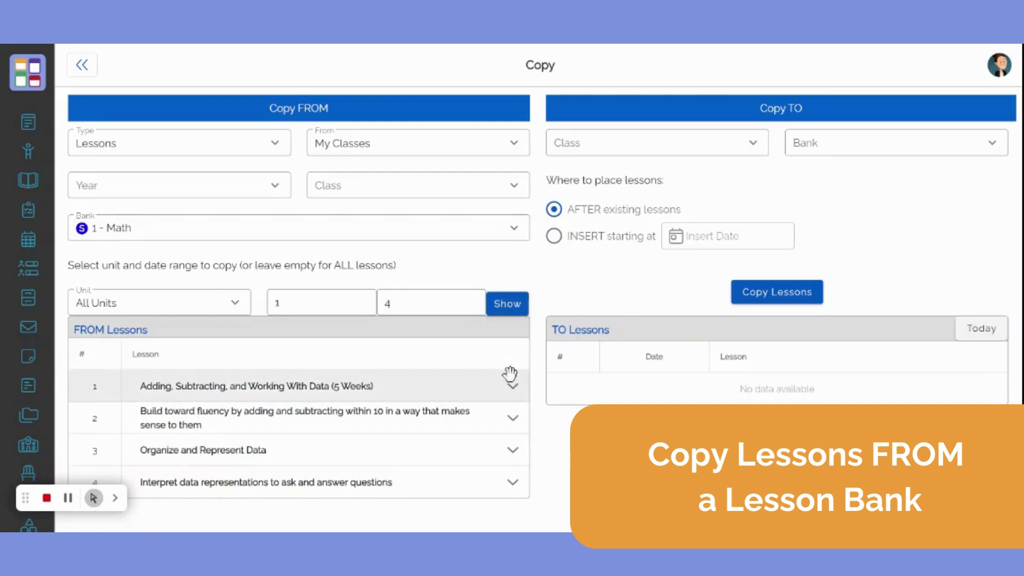
pyautogui.click(714, 149)
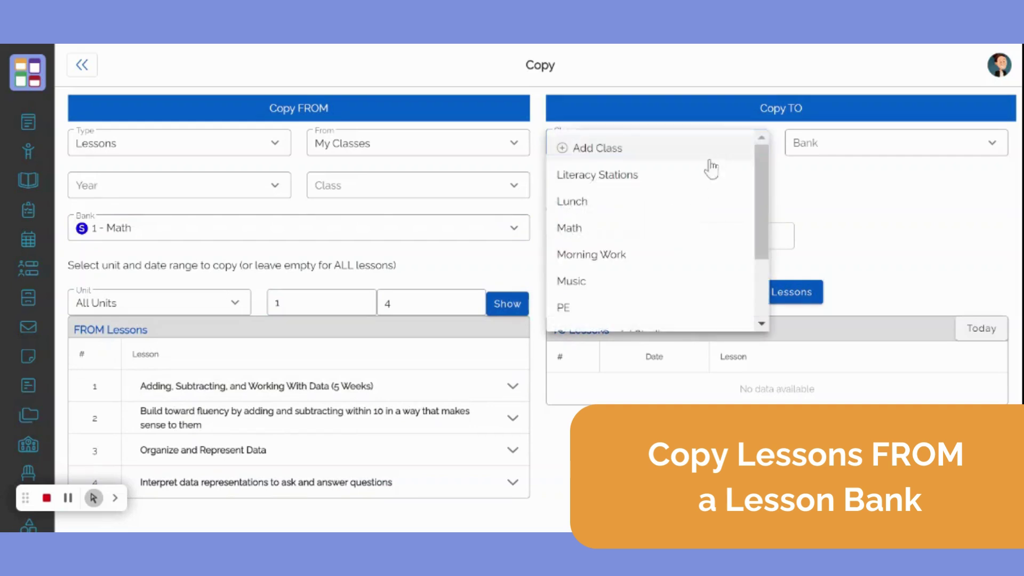
pyautogui.click(659, 240)
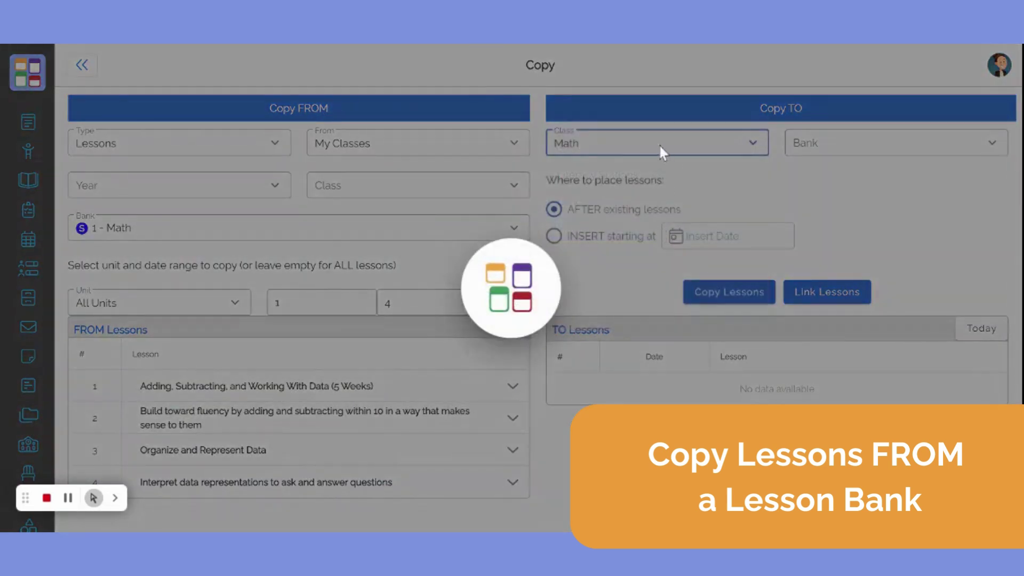